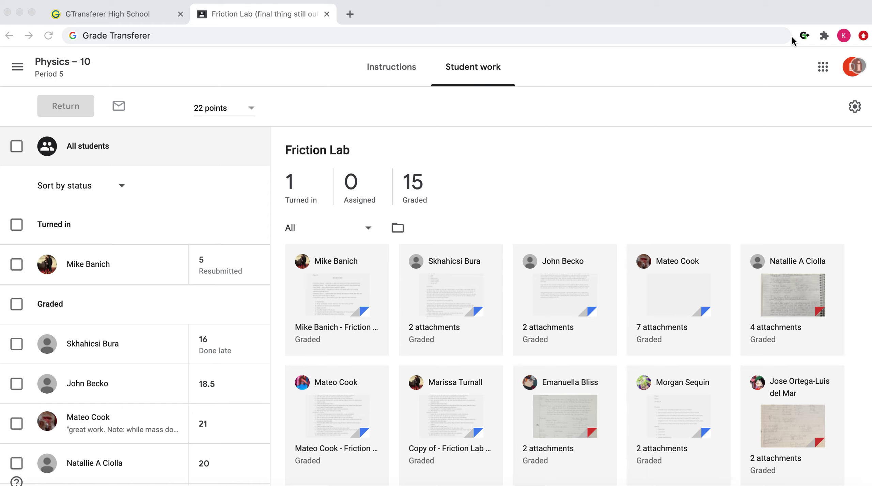
Retrieve the 15 Friction Lab student scores from Google Classroom into Grade Transferer.
click(804, 37)
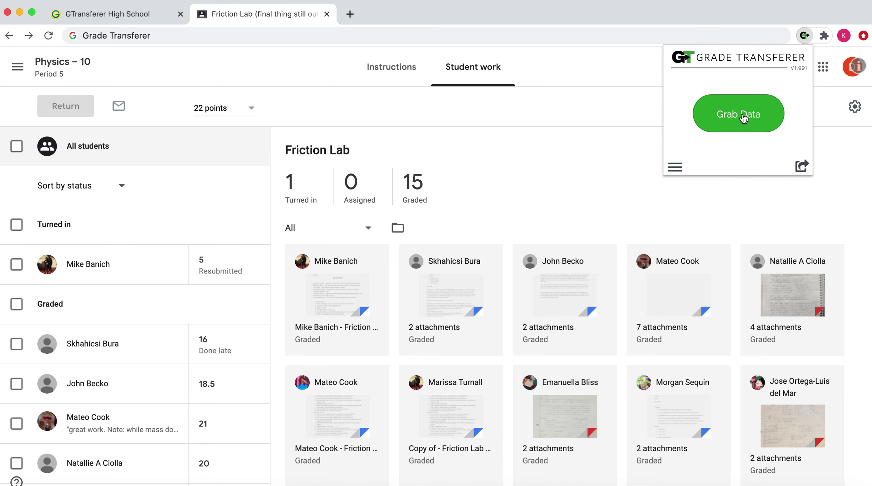
click(743, 117)
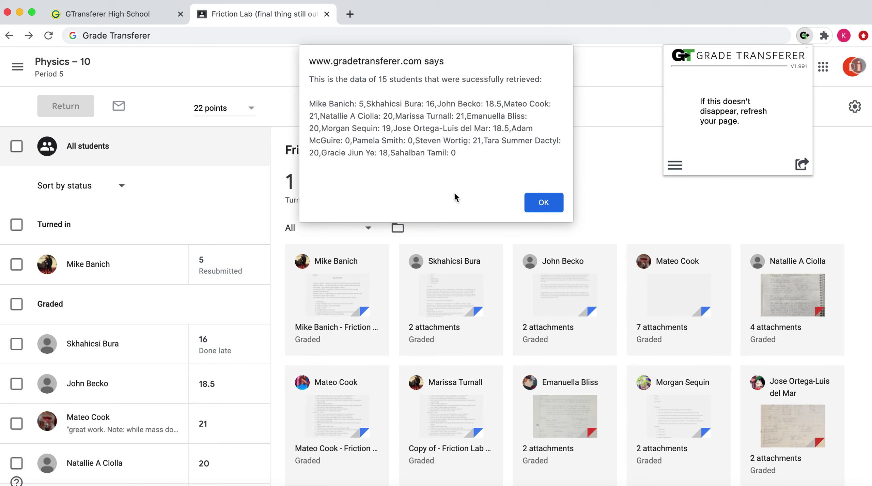
click(538, 205)
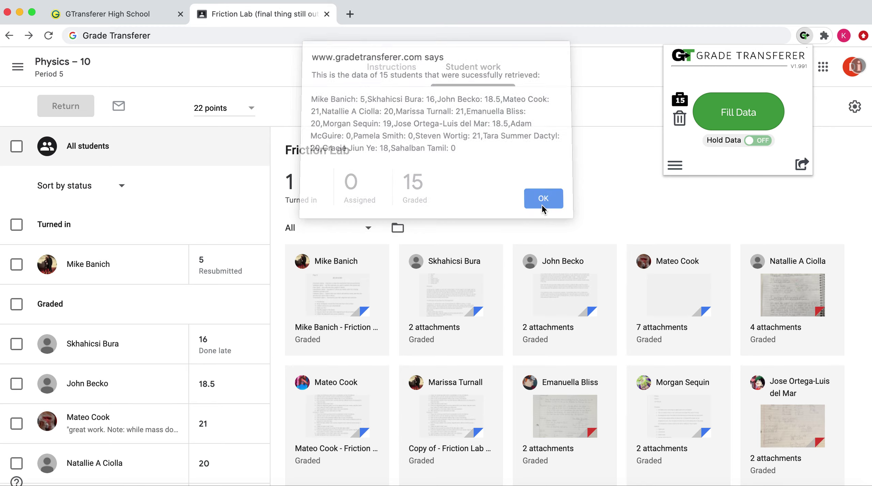
Try filling the stored scores into Genesis ProsePrompt SL; it's rejected as an unsupported platform.
click(113, 16)
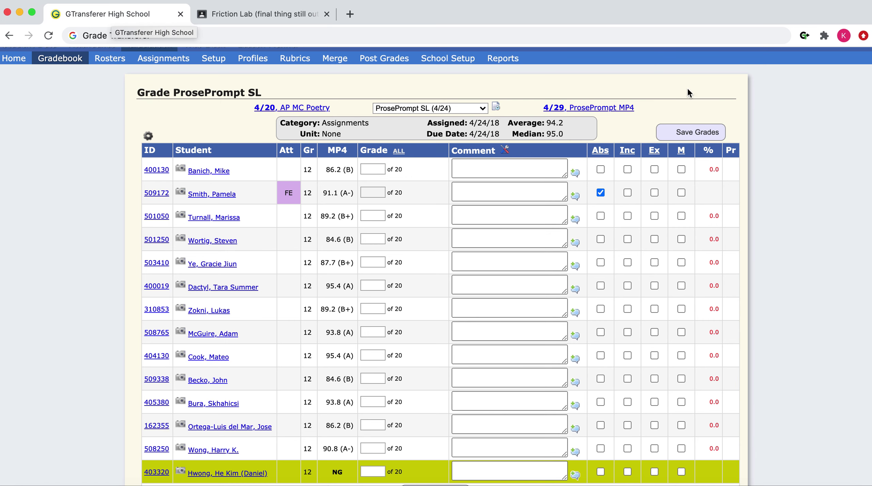
click(803, 37)
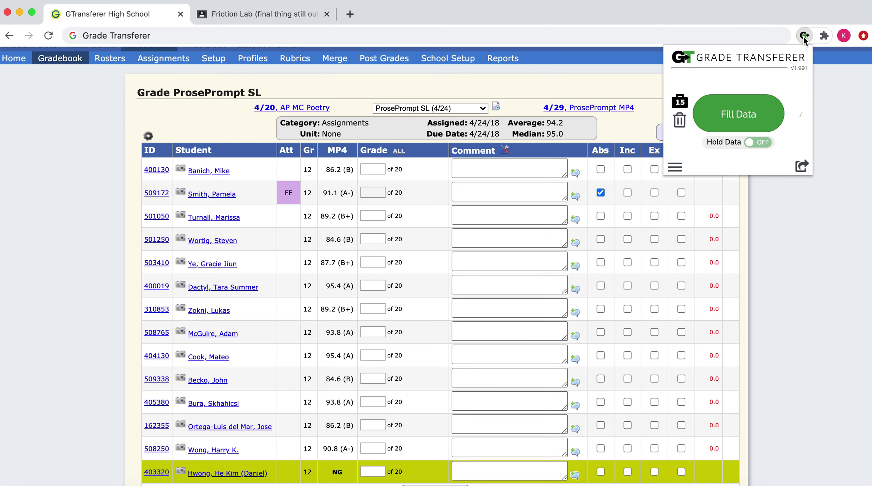
click(728, 120)
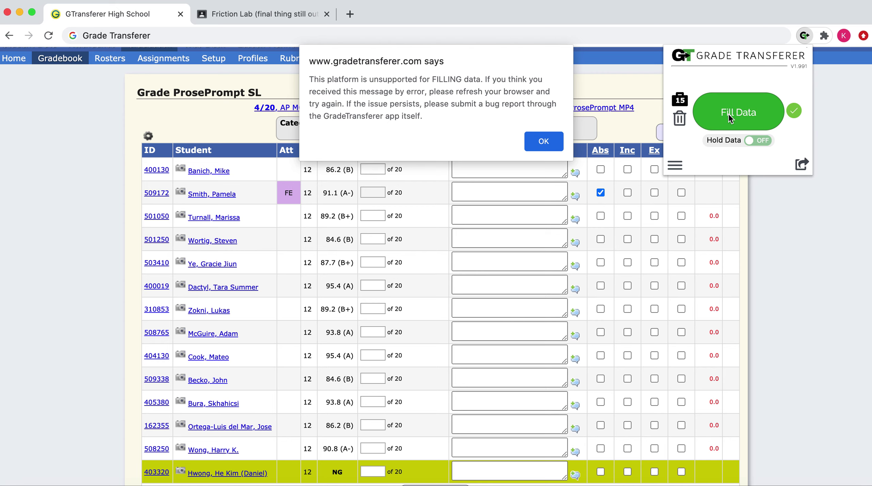
click(543, 142)
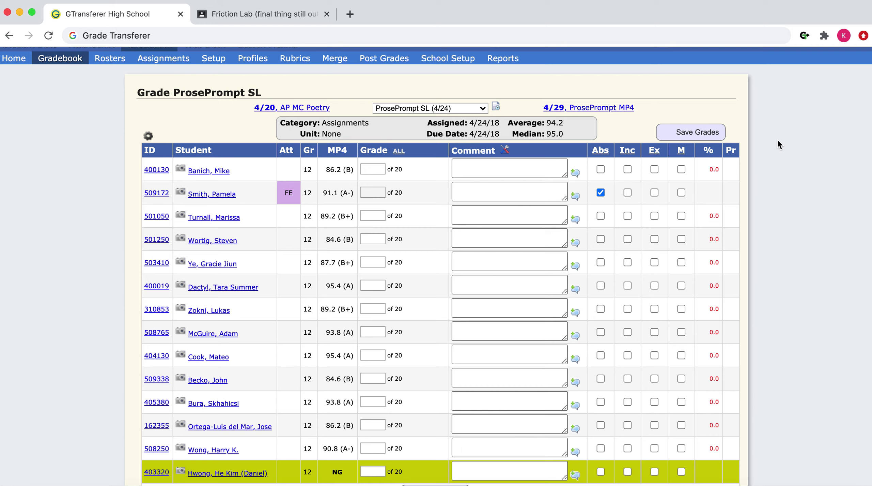
Switch Grade Transferer's Auto-detect Platform setting off in its settings menu.
click(802, 35)
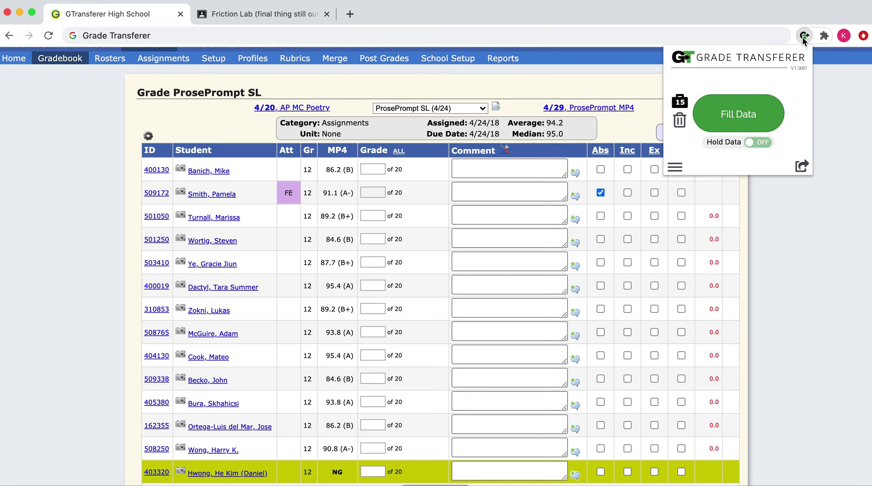
click(675, 168)
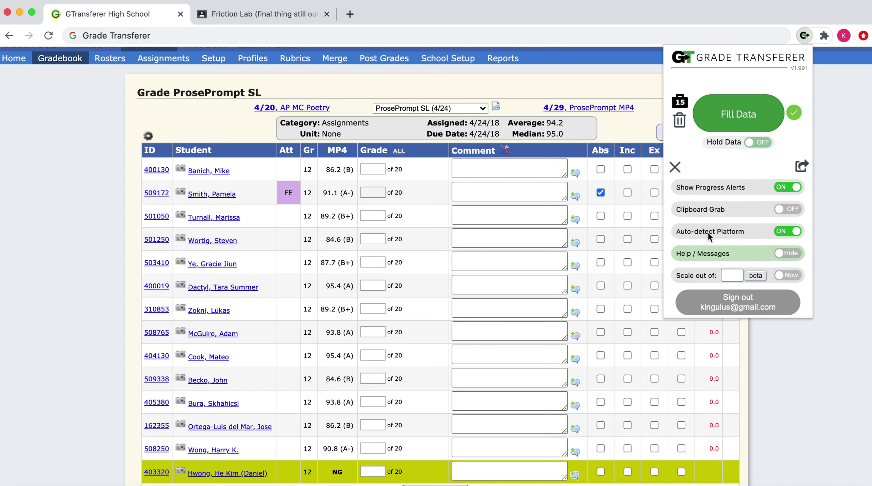
click(781, 234)
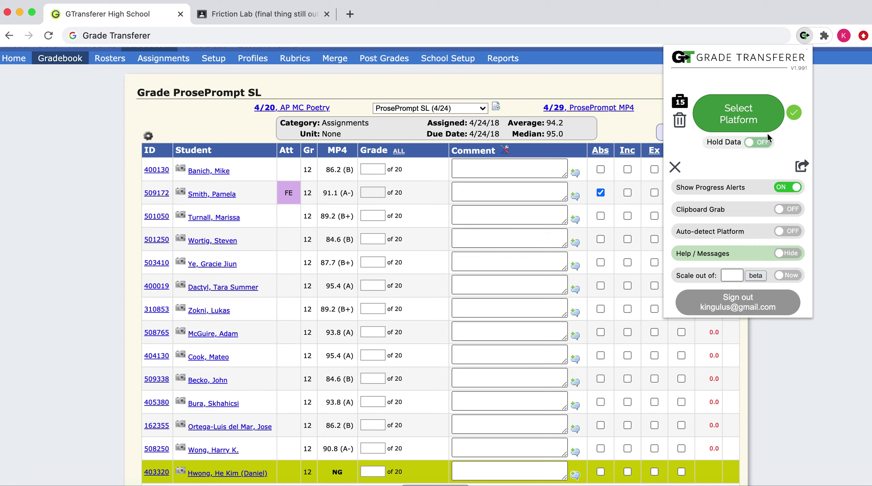
Select Genesis as the fill platform, transferring 22 entries into the ProsePrompt SL grade column.
click(743, 118)
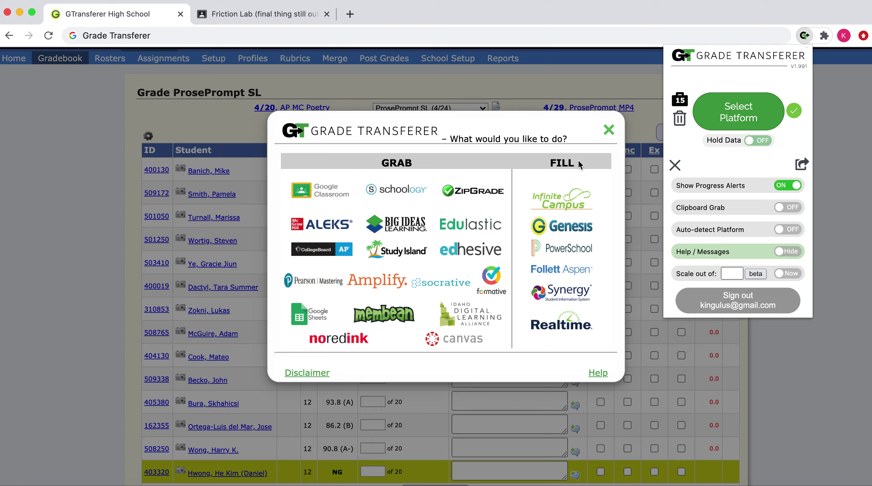
click(569, 225)
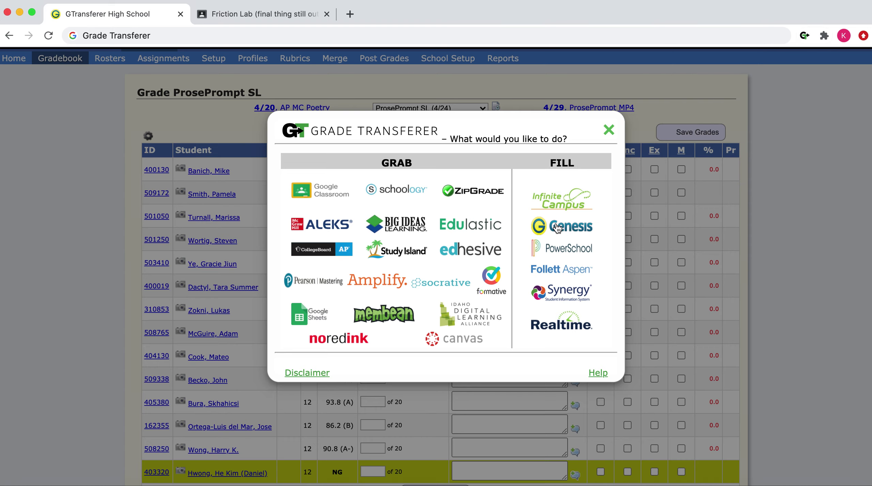
click(558, 227)
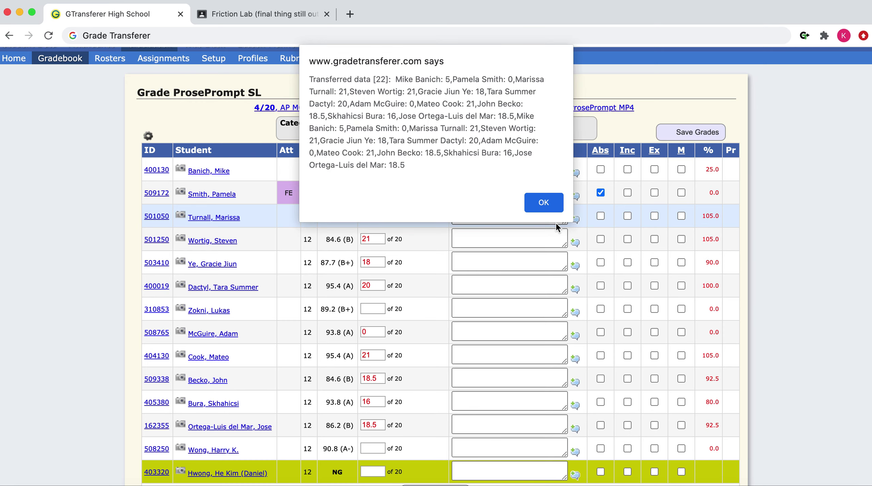